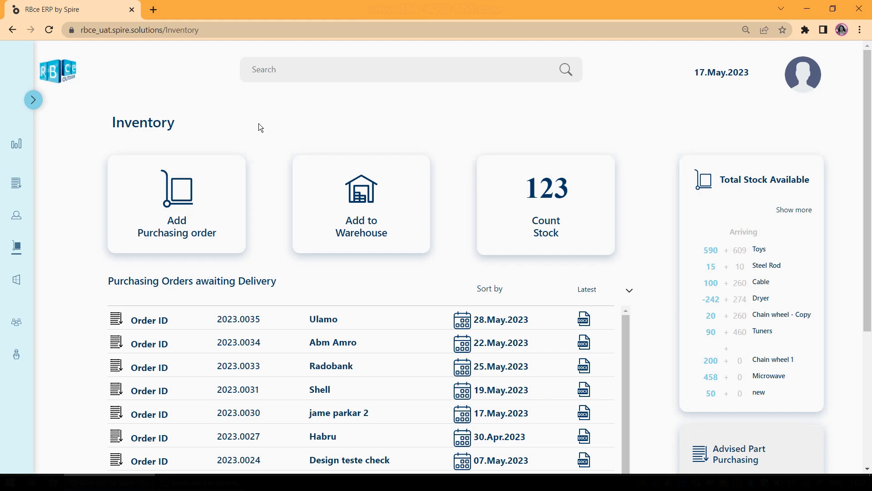
- Browse the Stock section from the navigation menu
click(36, 107)
click(47, 251)
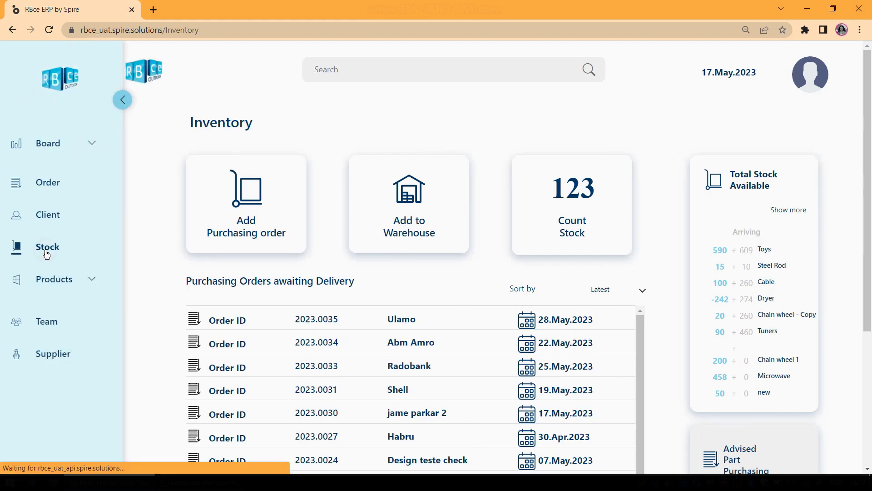
click(123, 101)
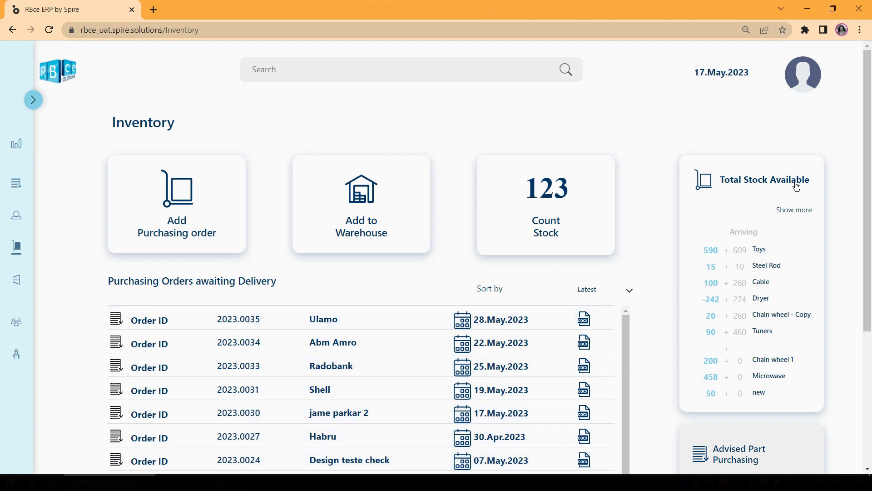
scroll(796, 193, down, 3)
scroll(795, 195, down, 1)
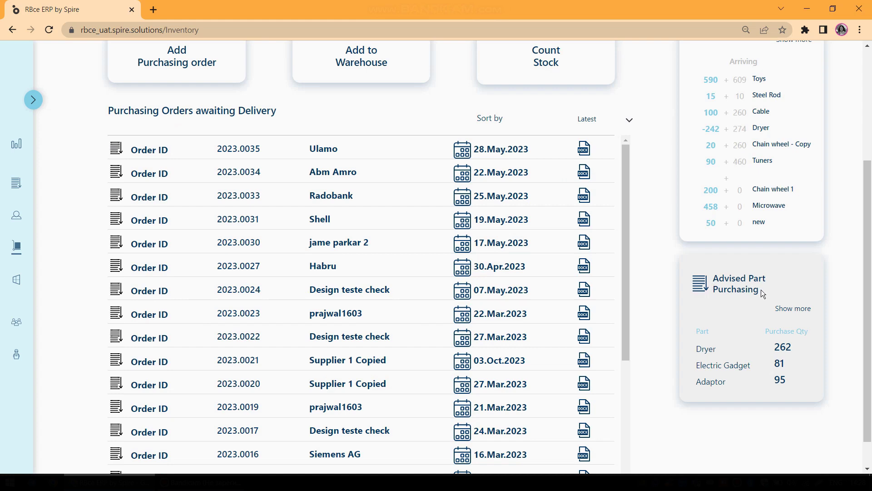
scroll(727, 284, up, 3)
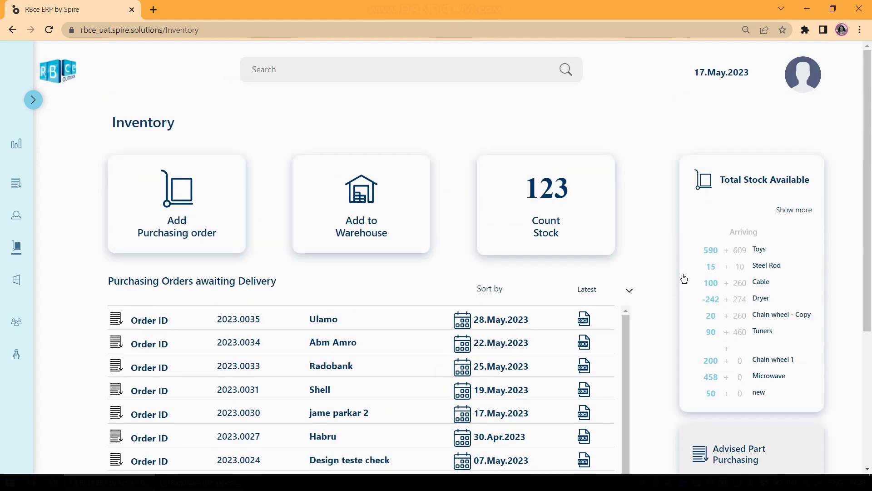
- Start a new purchase order with Abm Amro as the supplier
click(212, 217)
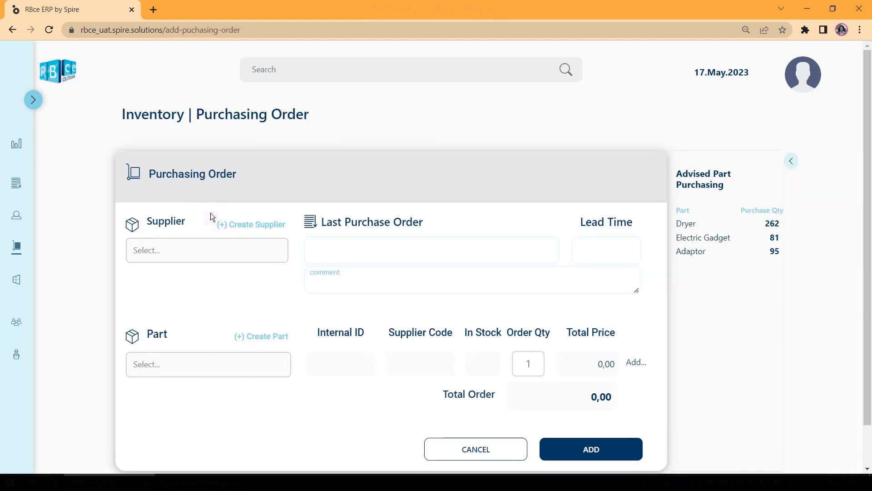
click(193, 249)
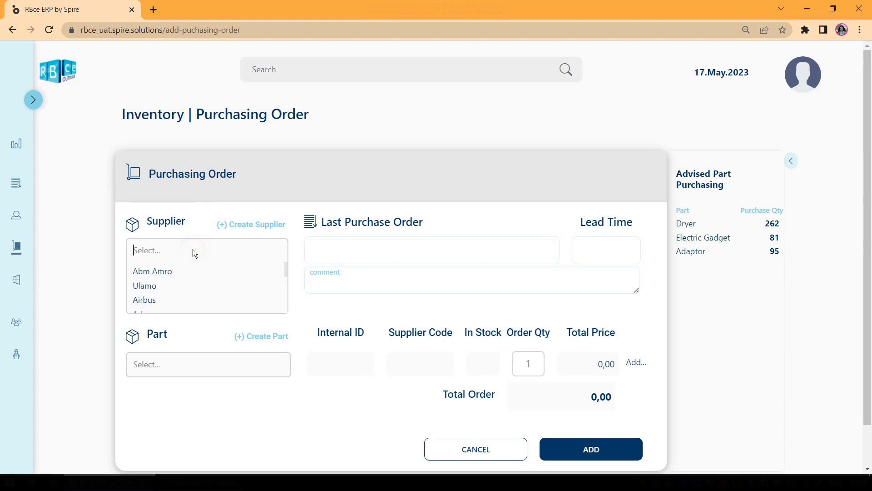
click(164, 273)
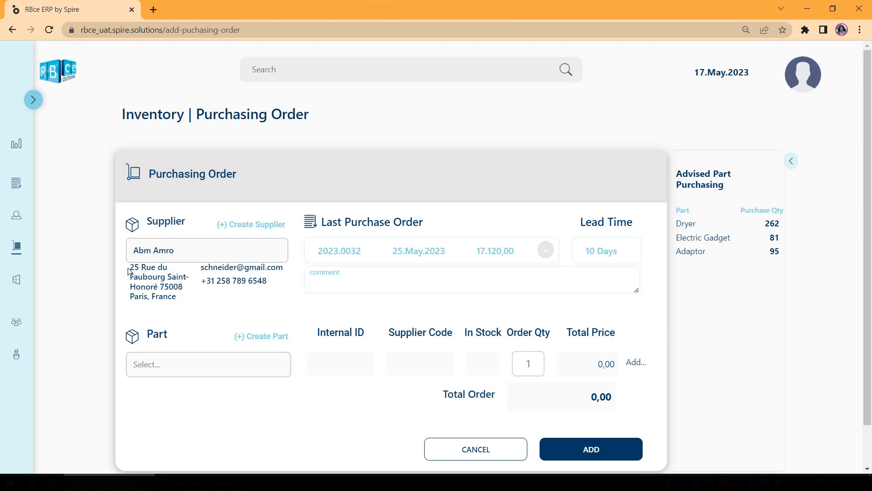
drag(130, 272, 285, 291)
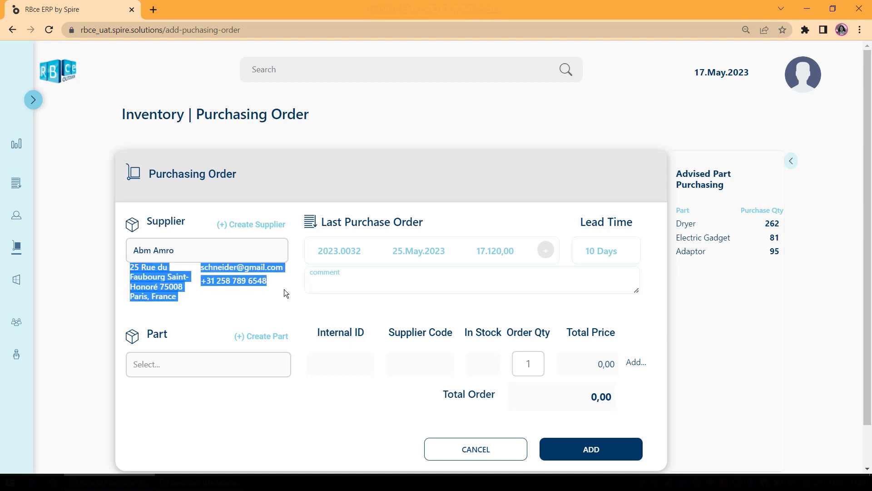
click(285, 291)
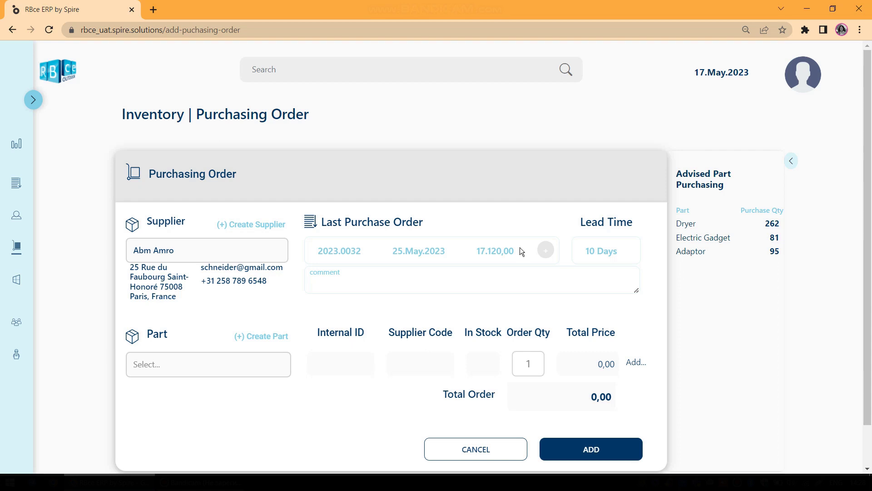
- Bring up the blank Create Supplier form from the purchase order
click(324, 280)
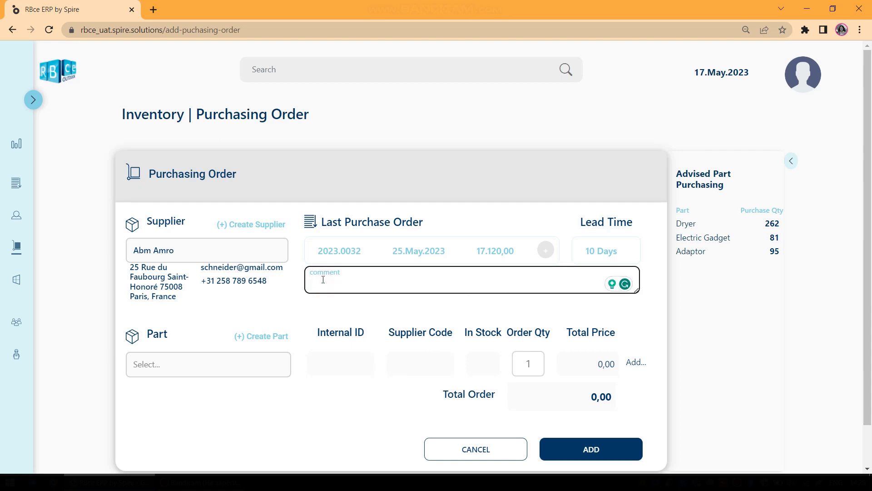
click(284, 294)
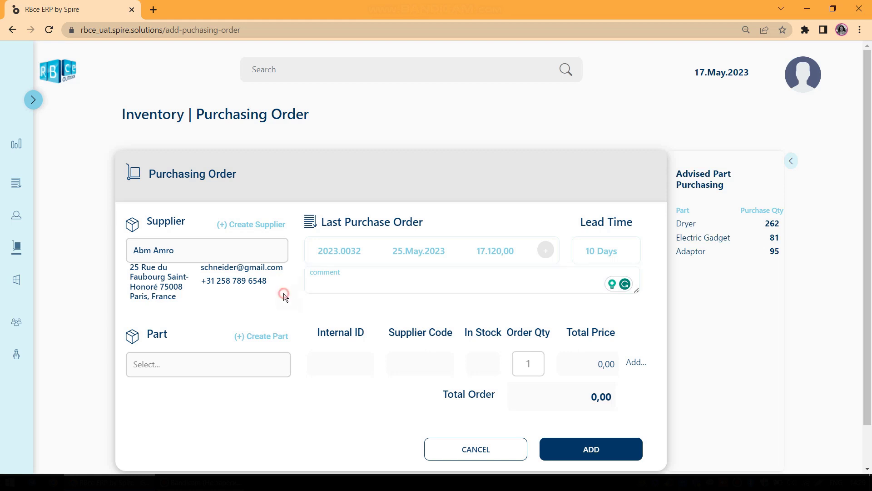
click(253, 225)
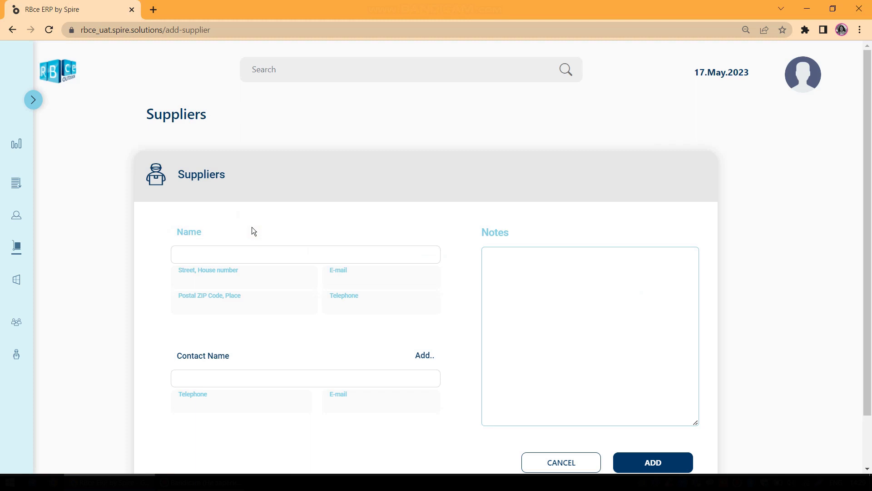
- Go back from the new-supplier form to the Abm Amro purchase order
click(13, 29)
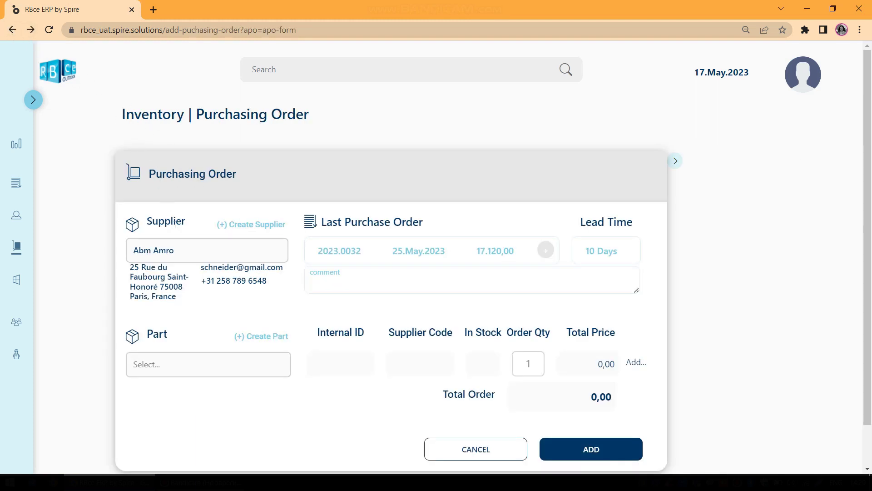
- Add Tuners (T-876) with order quantity 15, making the order total 150,00
click(182, 367)
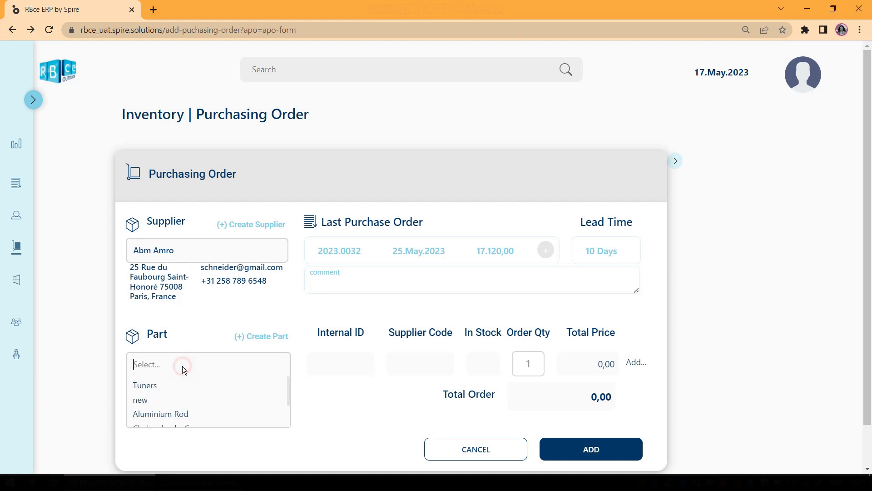
click(151, 385)
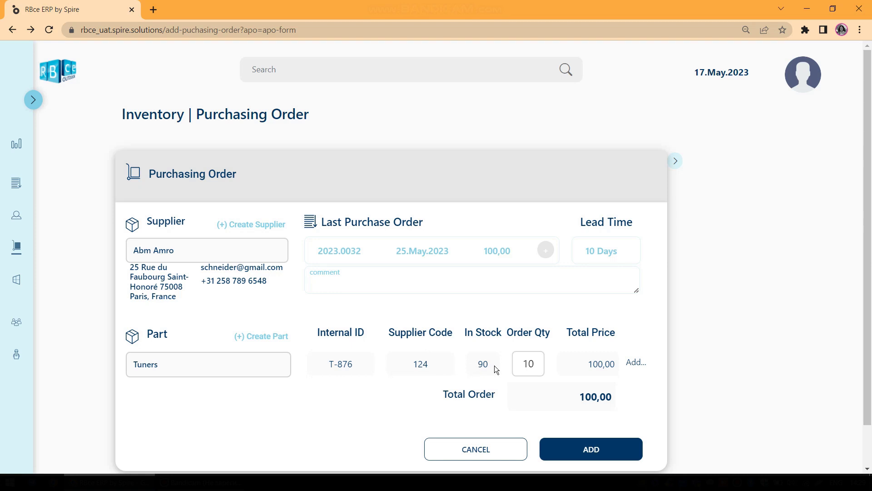
click(534, 366)
key(BackSpace)
text(5)
drag(572, 399, 606, 397)
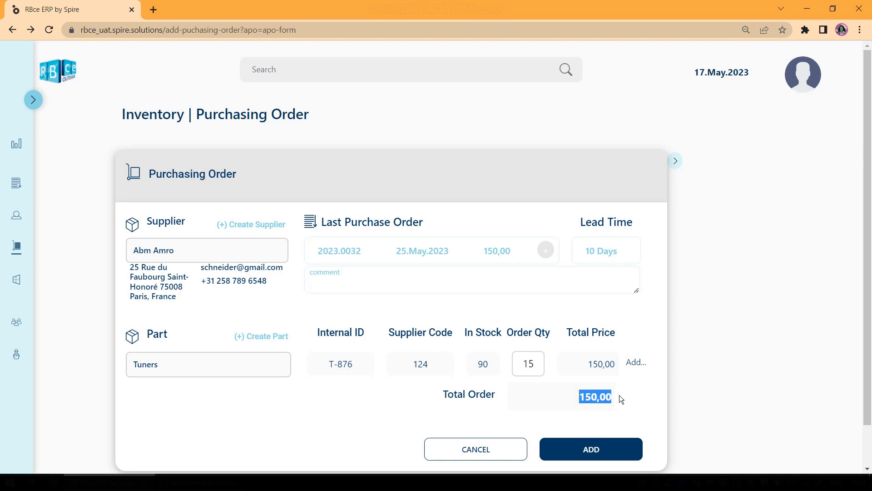
click(619, 395)
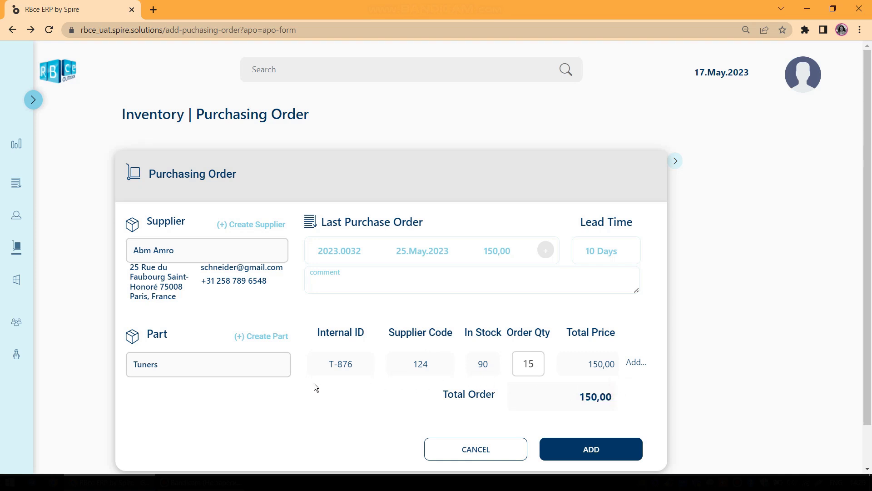
- Add a second order line with Aluminium Rod at quantity 10
click(261, 341)
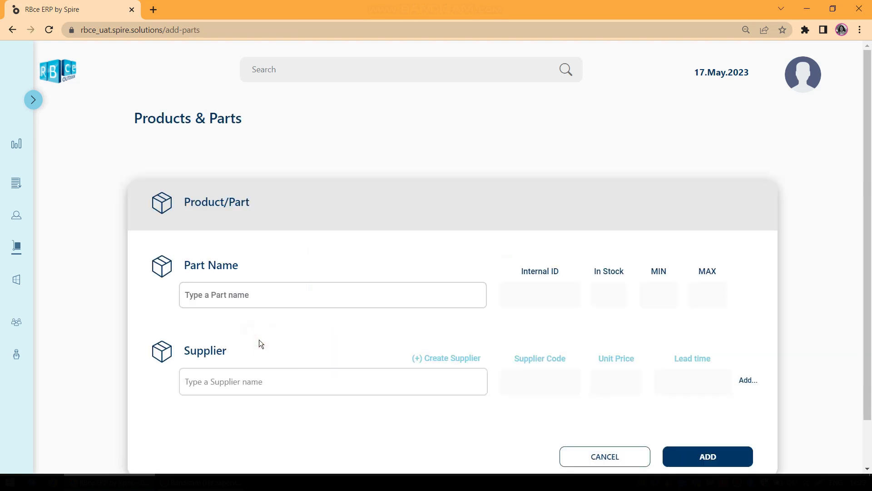
click(12, 30)
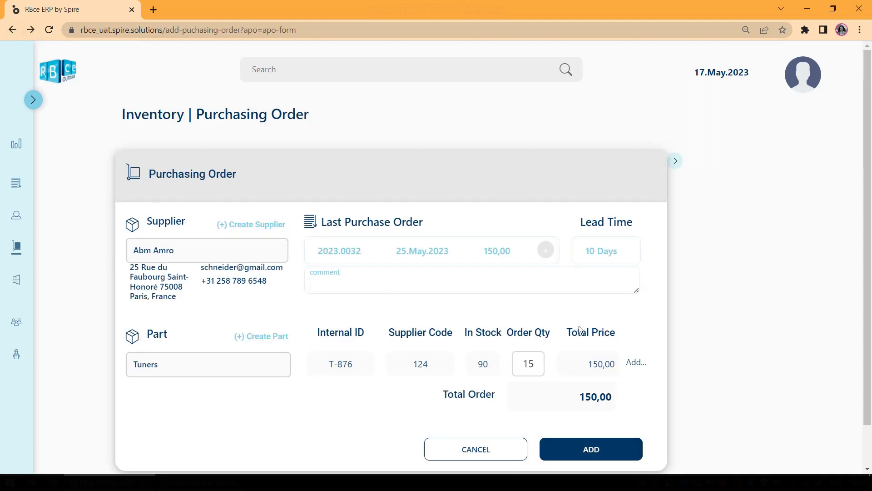
click(636, 366)
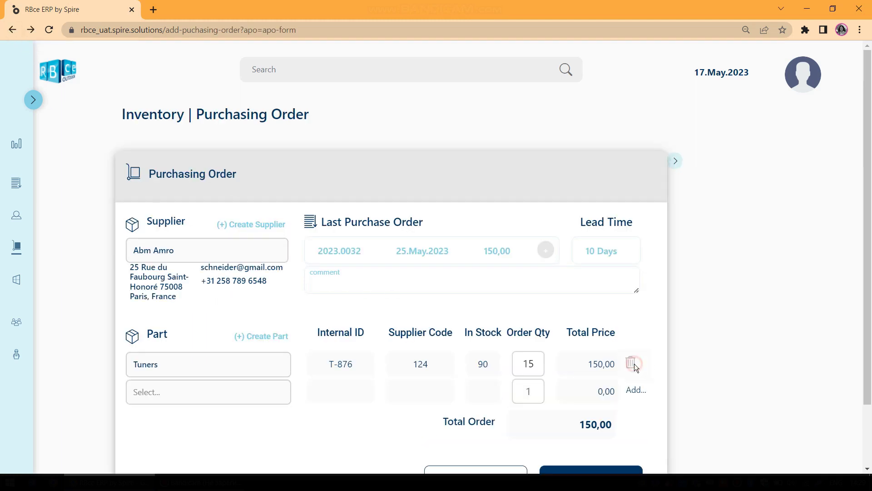
click(173, 390)
click(160, 442)
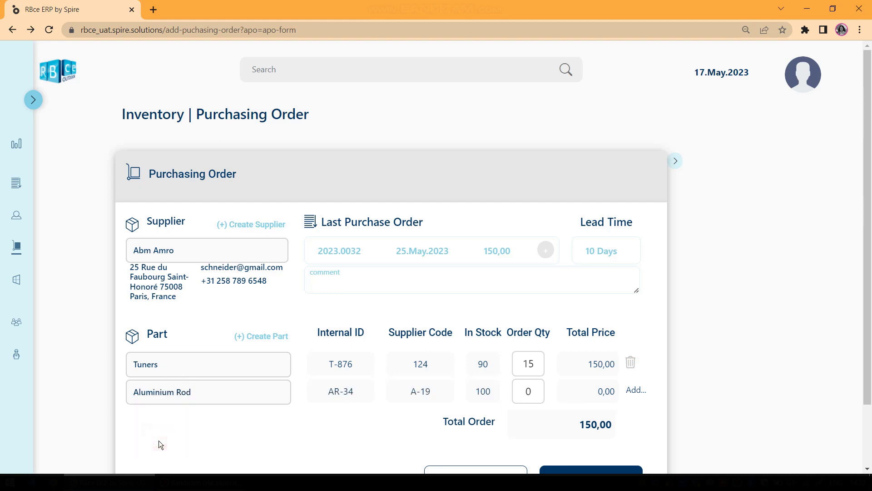
click(537, 393)
key(BackSpace)
text(10)
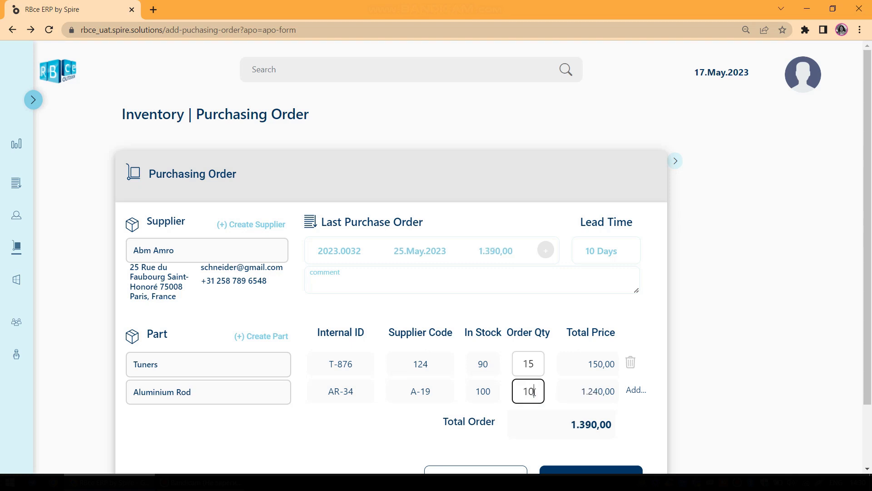
- Add another empty part line and save purchase order 2023.0036
scroll(649, 403, down, 3)
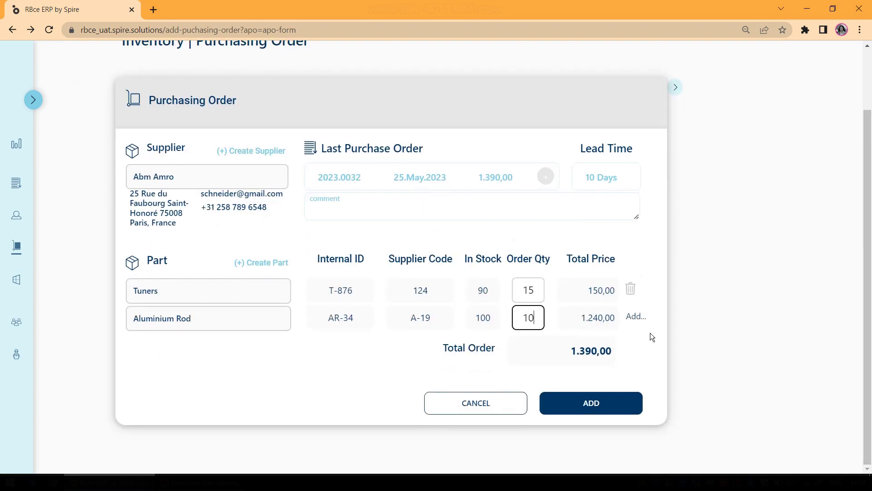
click(636, 318)
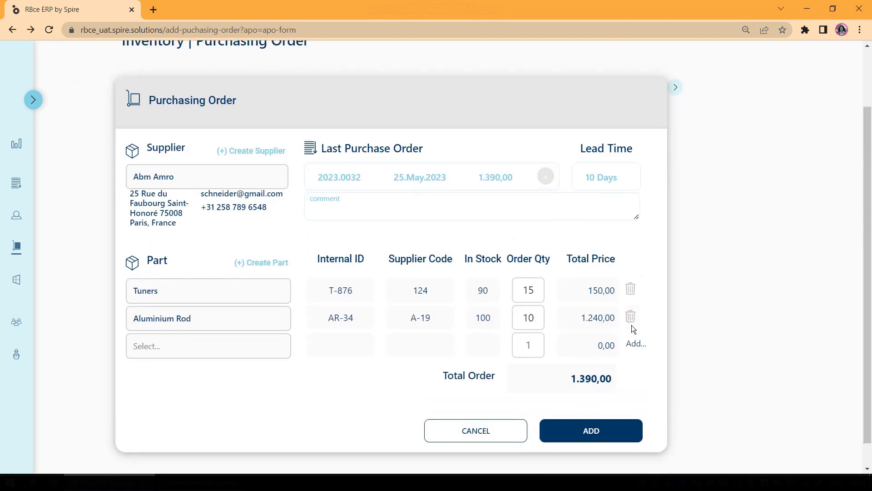
click(590, 432)
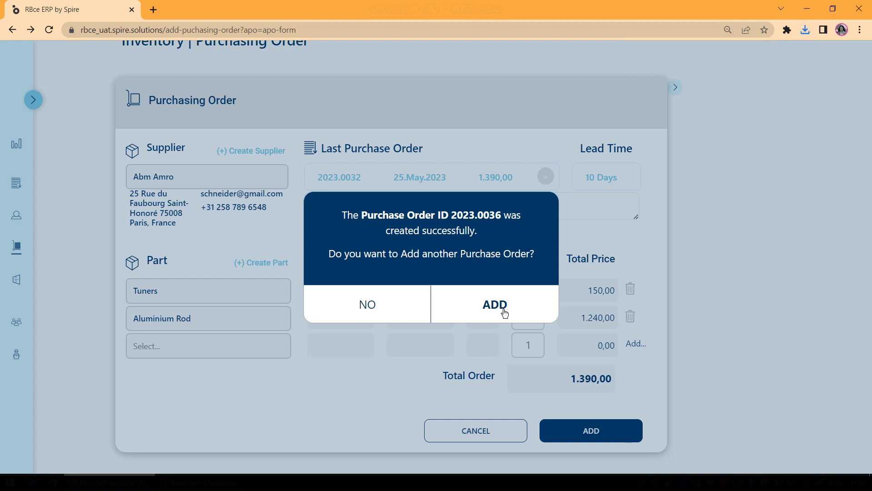
- Decline another purchase order and go to Add to Warehouse for Hangar 01
click(379, 311)
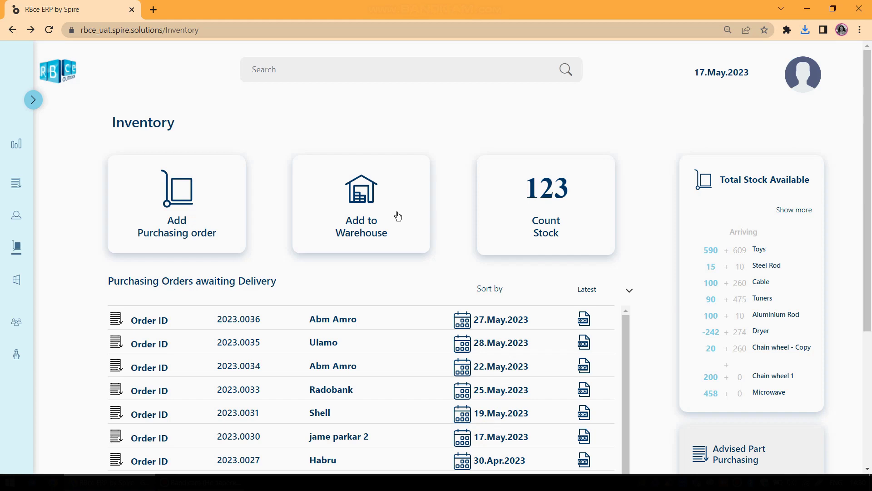
click(398, 215)
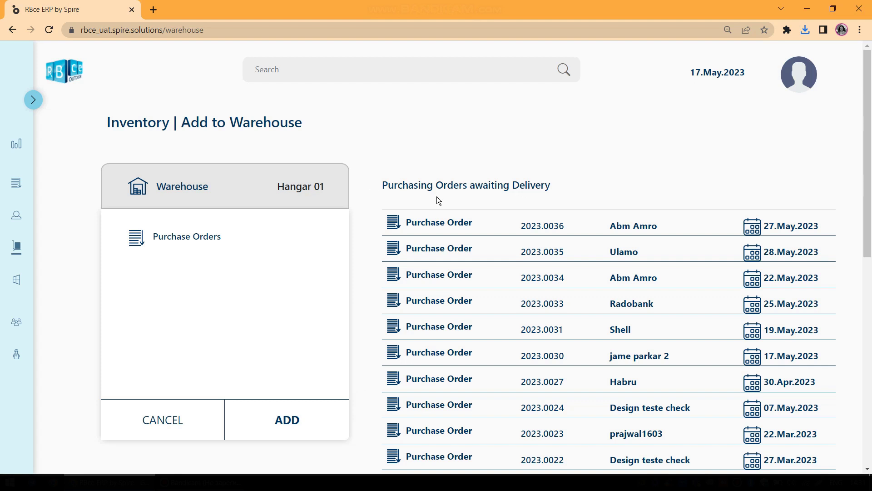
- Load order 2023.0036 into the Hangar 01 receipt and mark Aluminium Rod received
drag(459, 226, 183, 274)
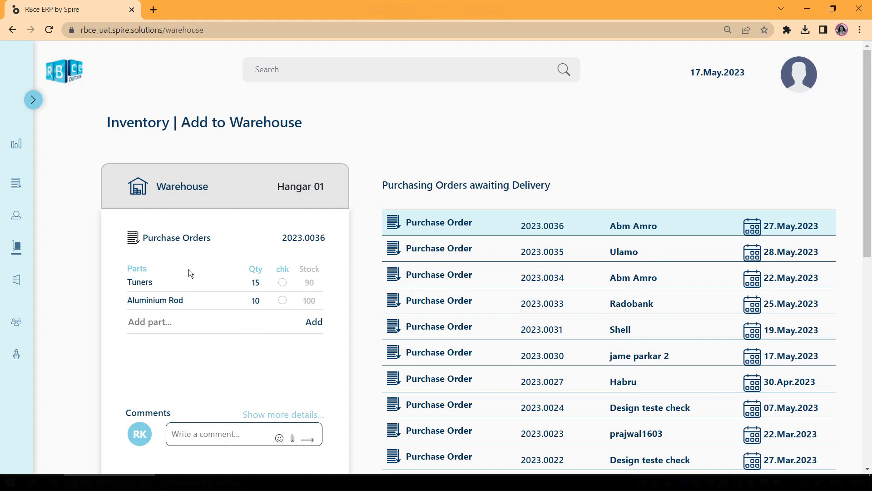
click(283, 300)
click(148, 323)
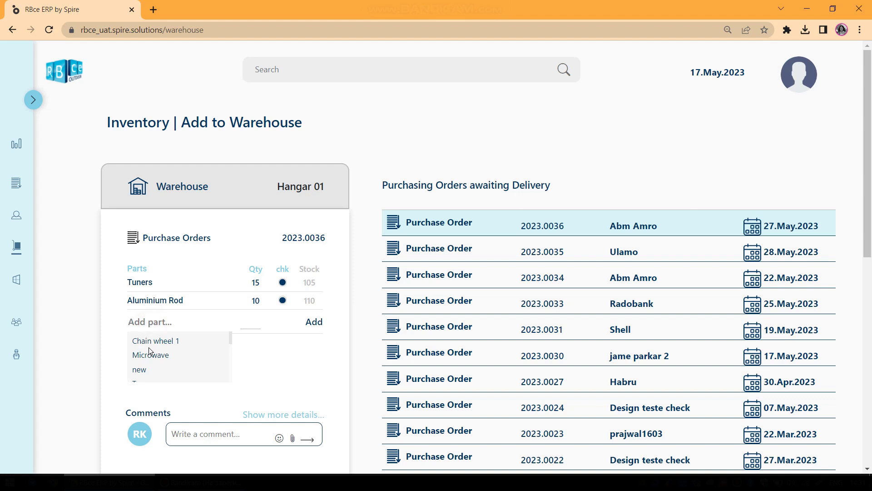
- Add 5 Chain wheel 1 to the receipt and mark it received
click(150, 344)
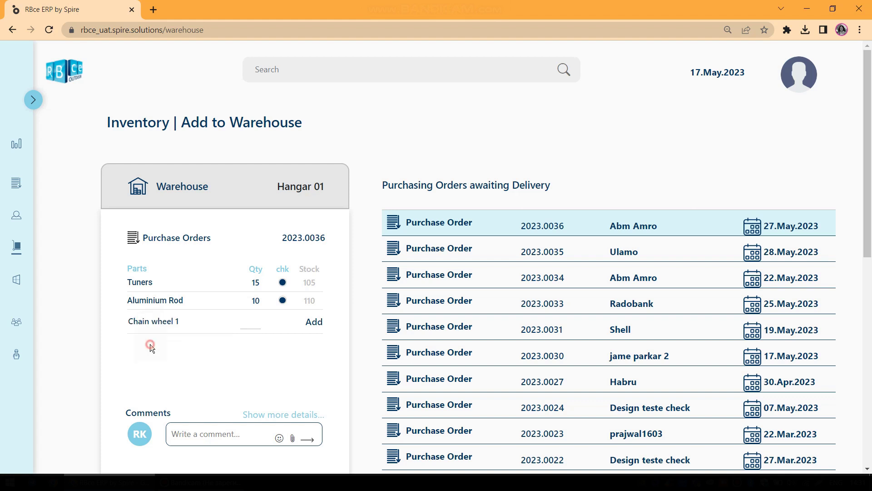
click(258, 323)
text(5)
click(314, 322)
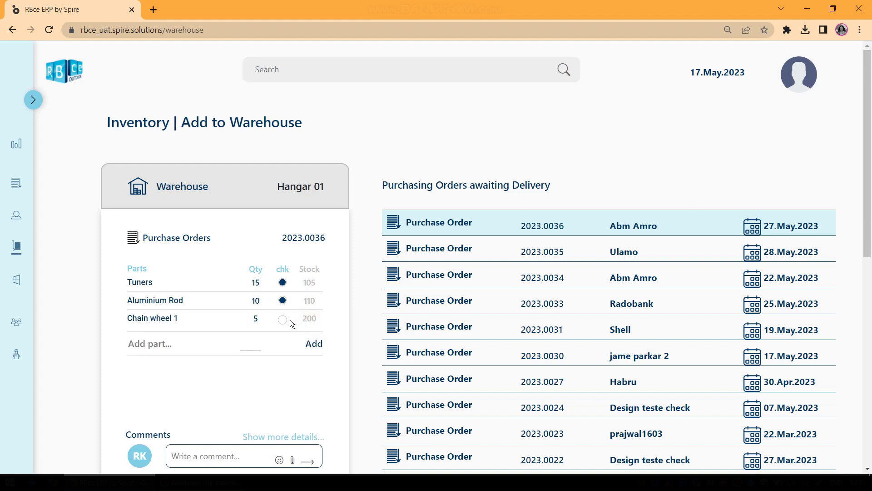
click(283, 321)
- Confirm receiving order 2023.0036 into Hangar 01
scroll(274, 333, down, 1)
click(202, 397)
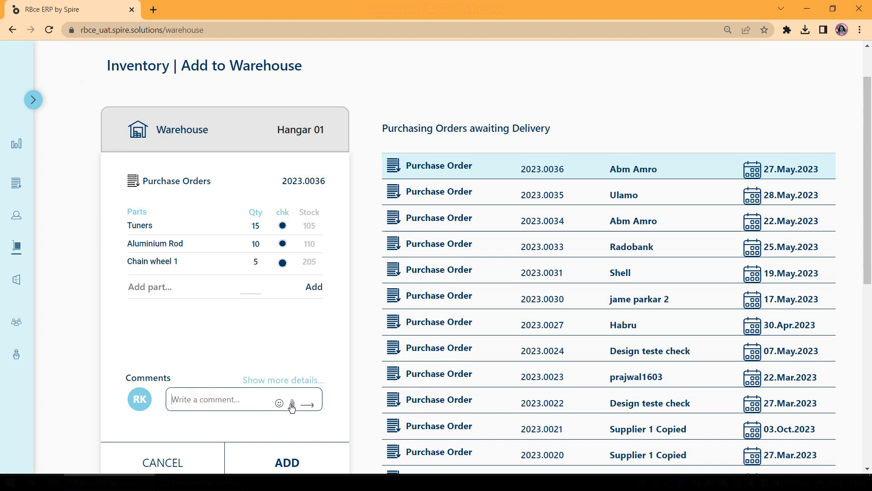
scroll(292, 407, down, 1)
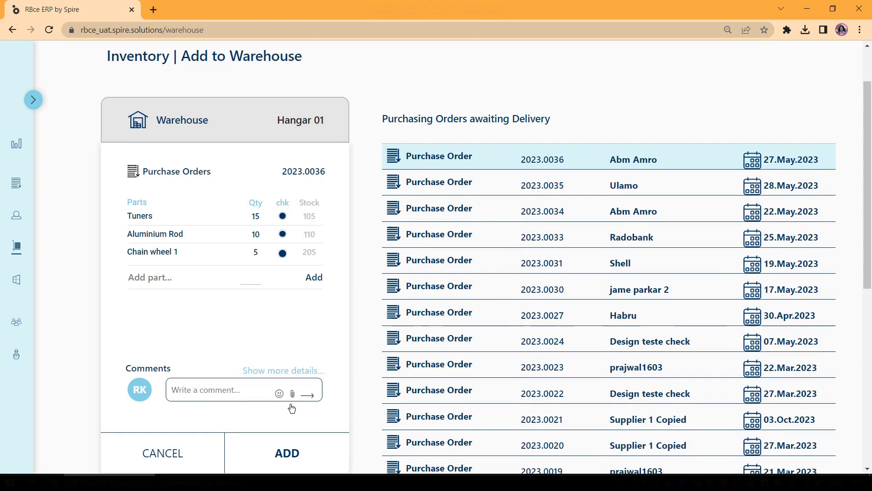
scroll(292, 407, down, 1)
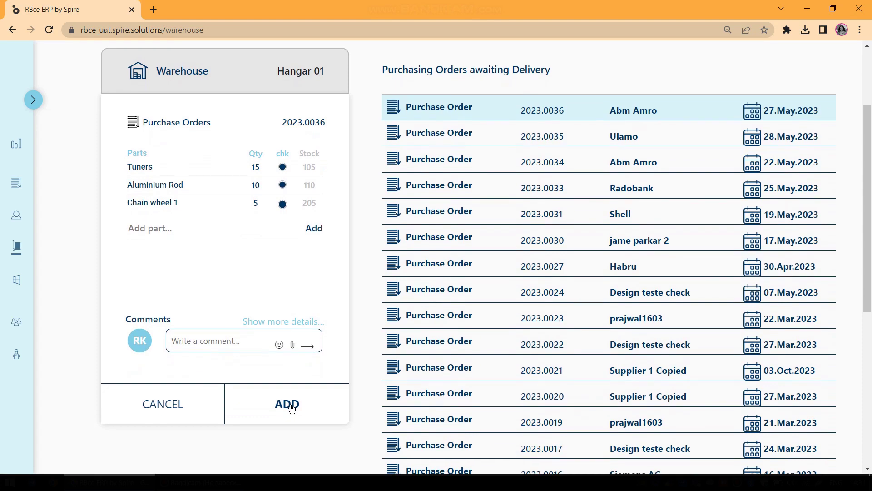
click(287, 404)
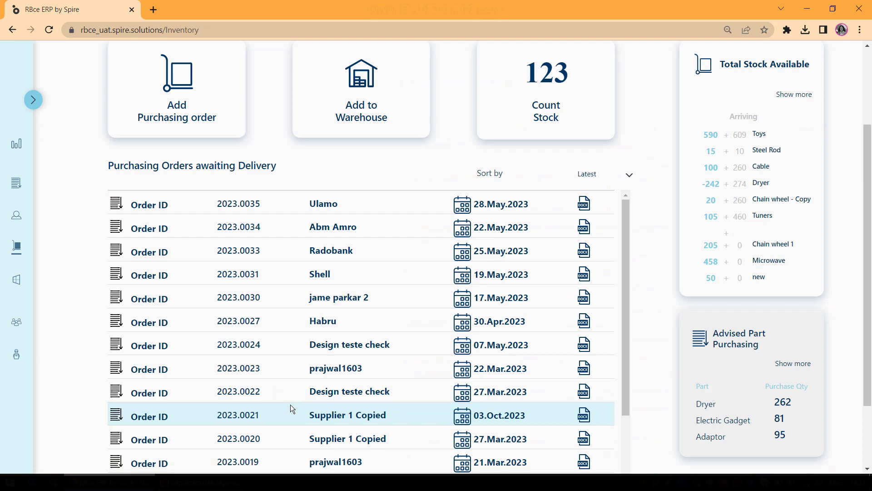
scroll(444, 159, up, 3)
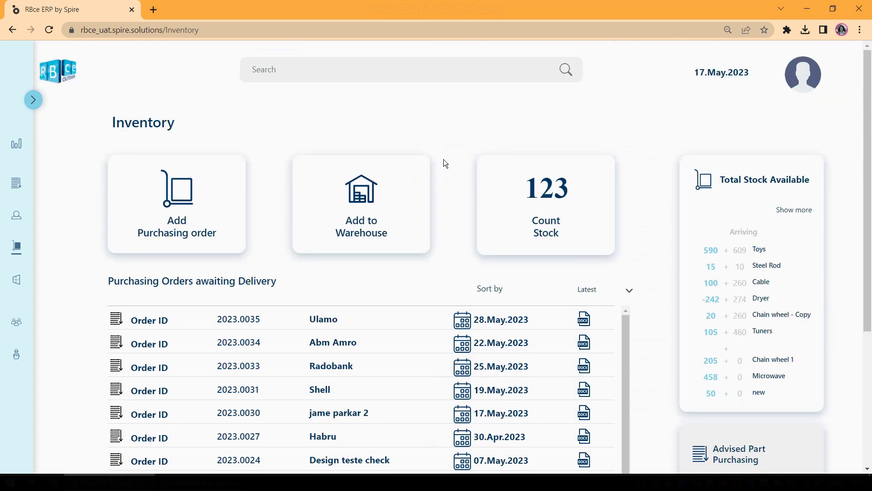
- In Count Stock, select Steel Rod, adjust its count from 15 to 17, and save
click(575, 217)
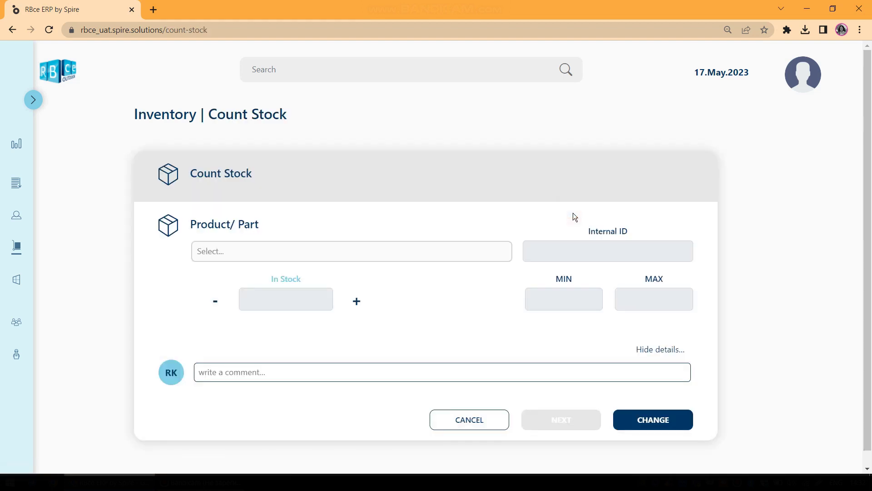
click(282, 253)
click(218, 298)
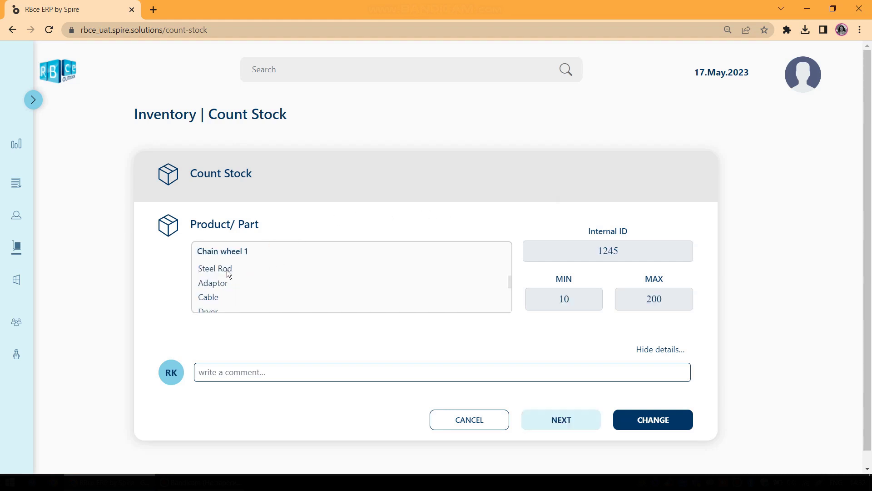
click(228, 271)
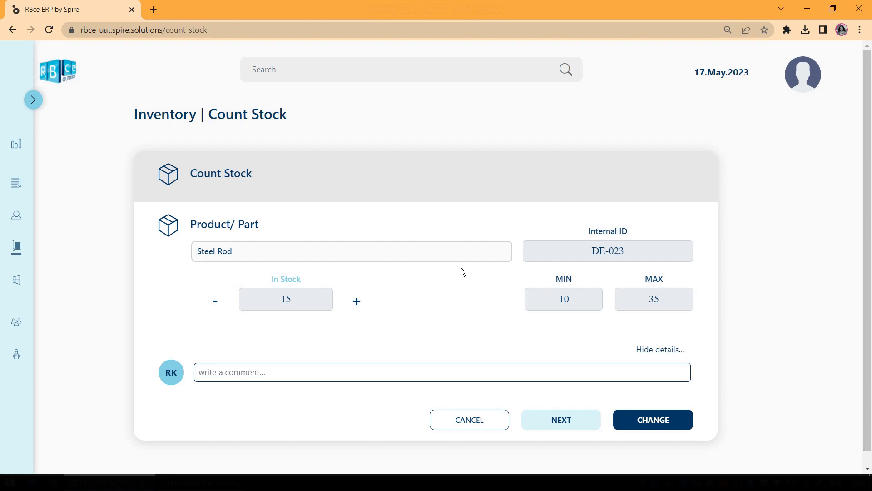
click(358, 305)
click(358, 305)
click(358, 305)
click(217, 308)
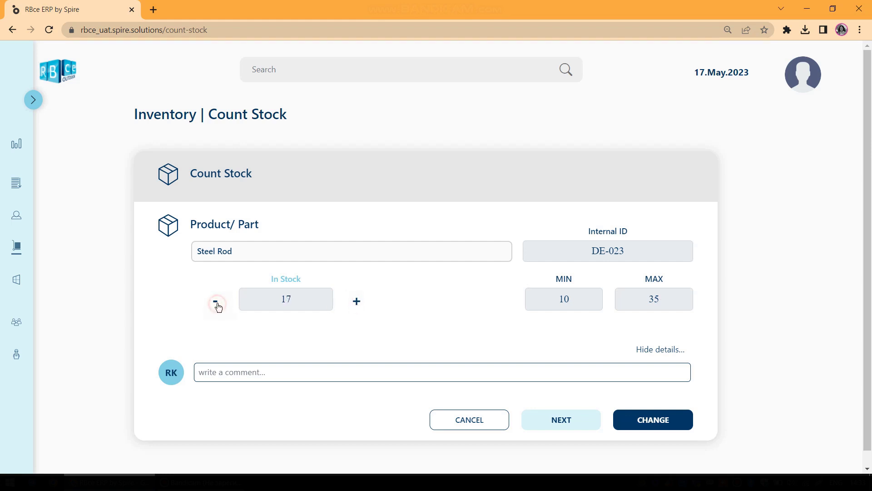
click(238, 372)
click(652, 417)
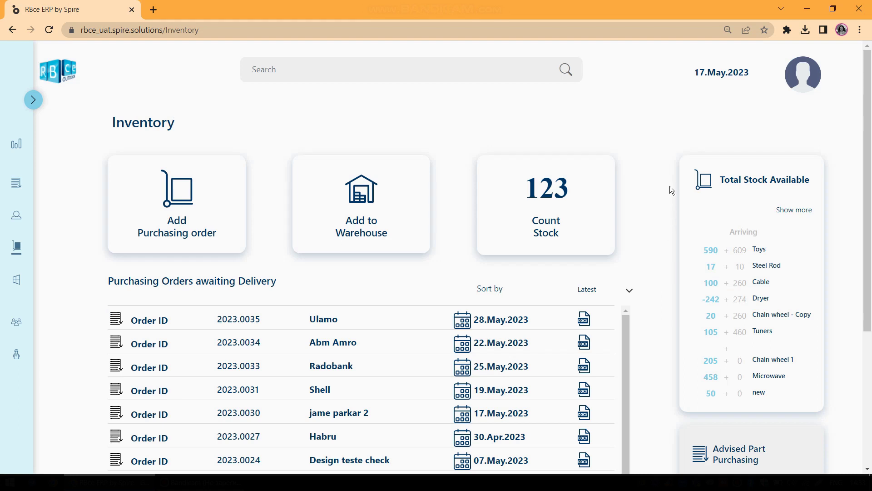
drag(720, 179, 809, 182)
click(809, 182)
drag(721, 447, 769, 456)
click(844, 270)
scroll(743, 257, down, 4)
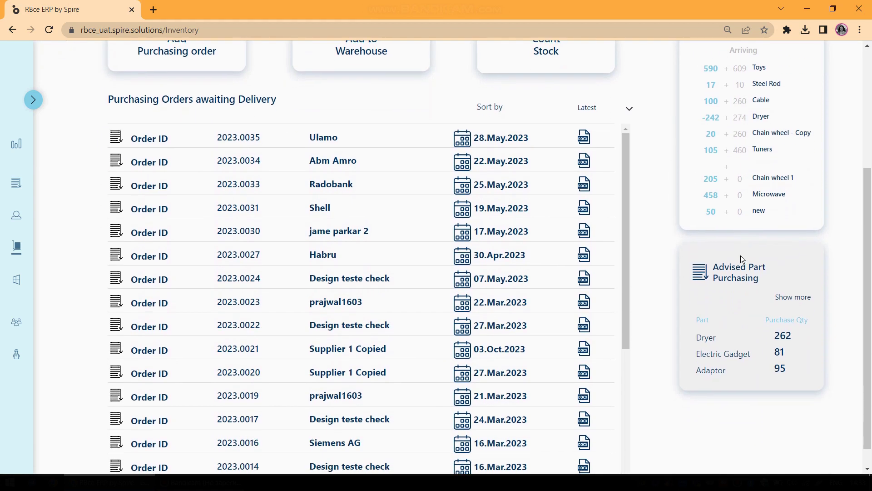